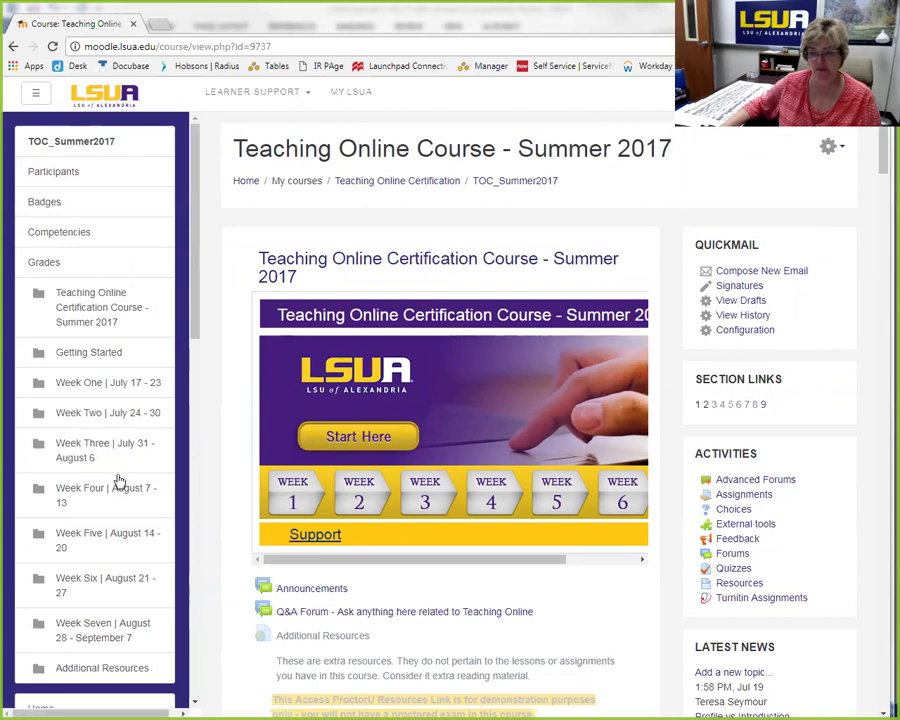
- Collapse the course navigation drawer to give the Teaching Online Course - Summer 2017 page its full width
{"action": "scroll", "coordinate": [120, 480], "scroll_direction": "up", "scroll_amount": 3}
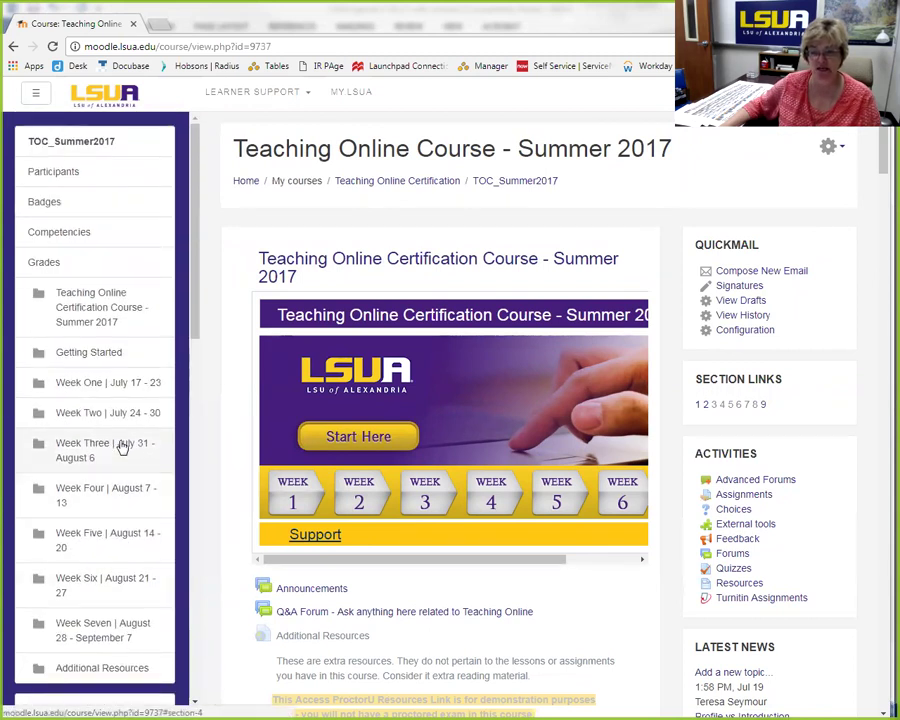
{"action": "left_click", "coordinate": [35, 96]}
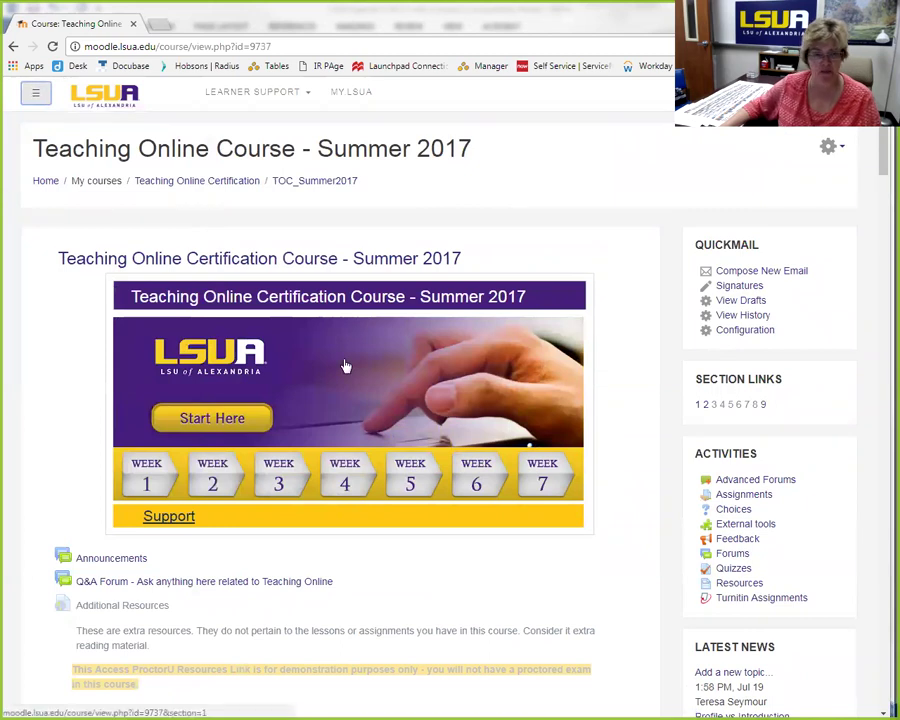
{"action": "scroll", "coordinate": [345, 378], "scroll_direction": "down", "scroll_amount": 3}
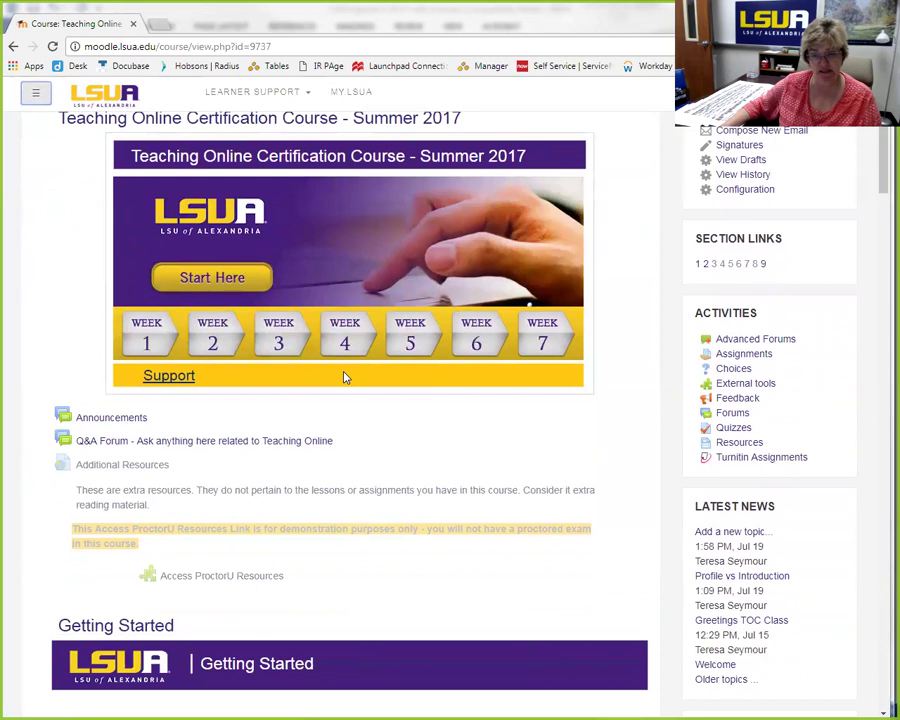
{"action": "scroll", "coordinate": [345, 378], "scroll_direction": "up", "scroll_amount": 3}
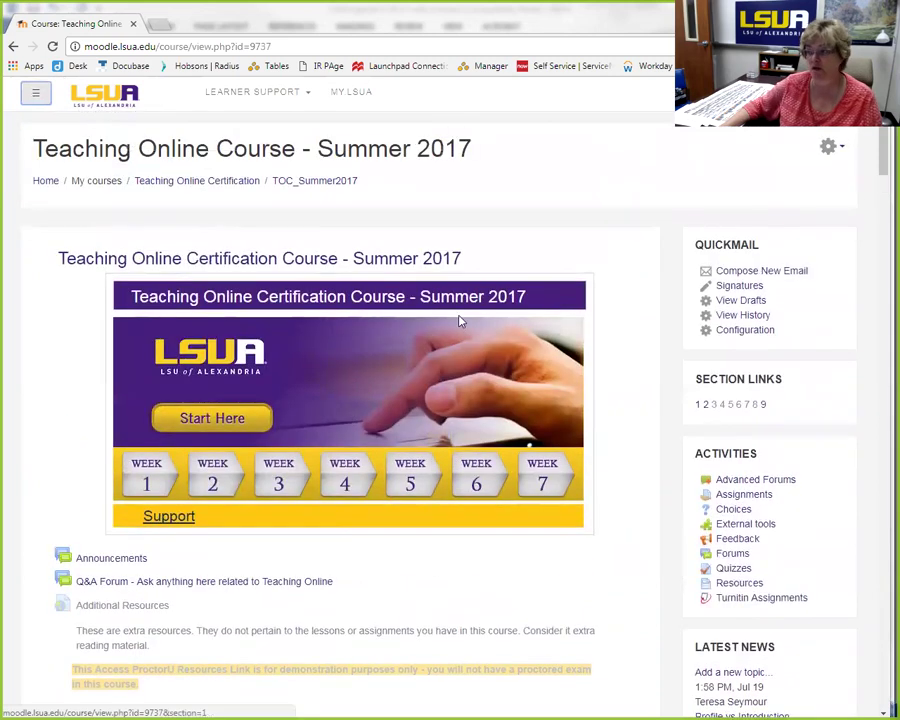
- Open the forum preferences from the user account preferences
{"action": "left_click", "coordinate": [822, 93]}
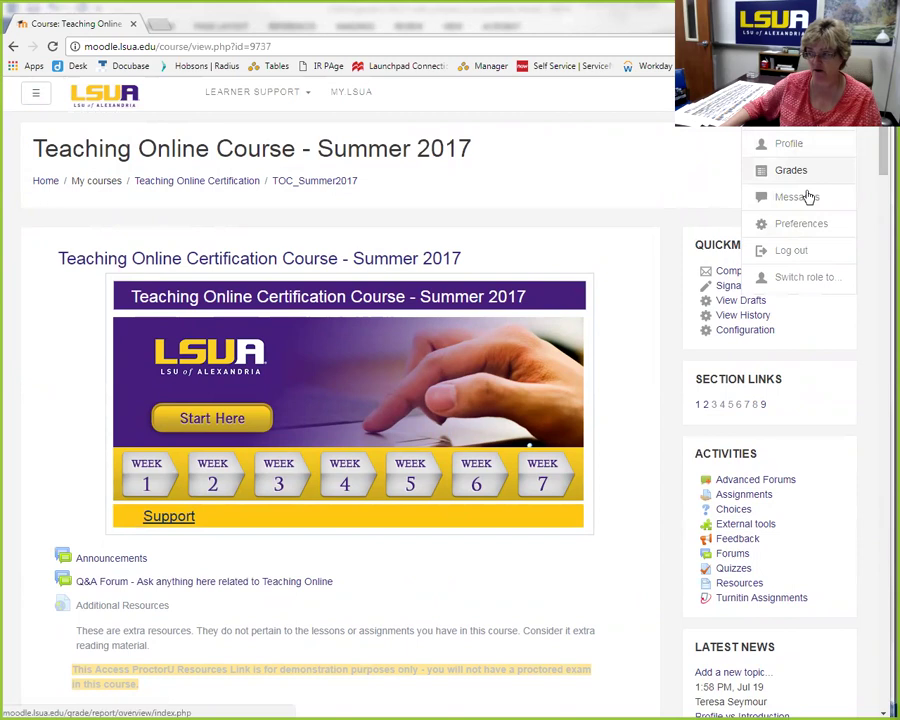
{"action": "left_click", "coordinate": [800, 229]}
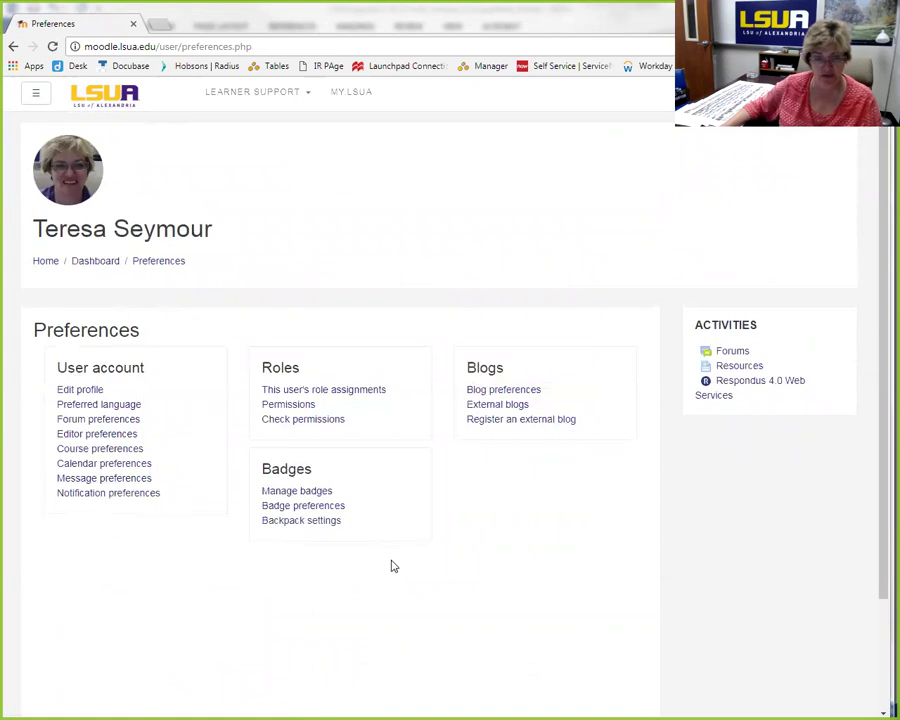
{"action": "left_click", "coordinate": [92, 423]}
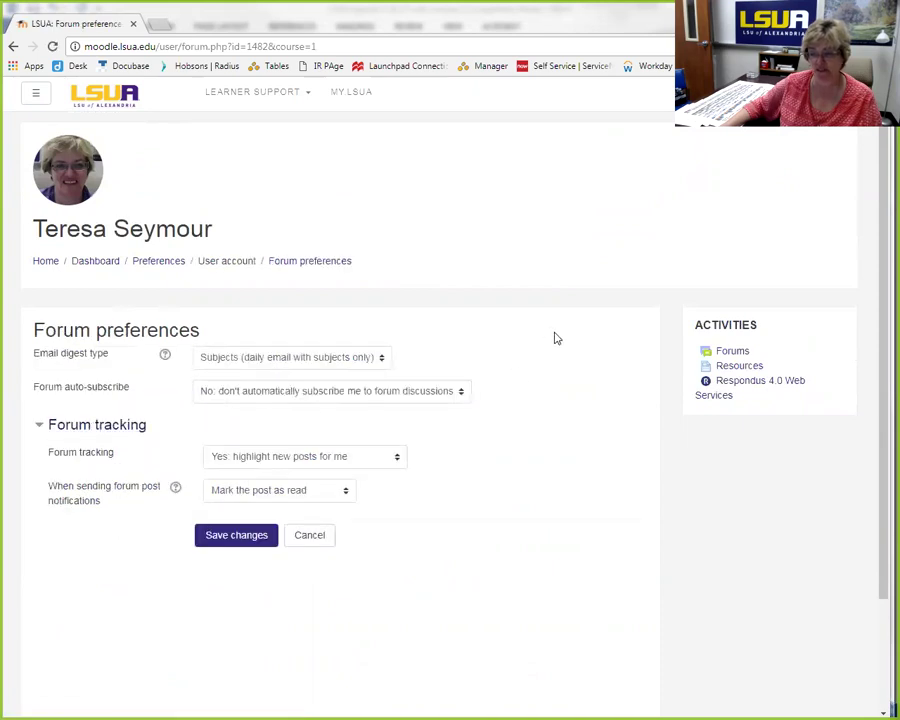
{"action": "scroll", "coordinate": [578, 356], "scroll_direction": "down", "scroll_amount": 1}
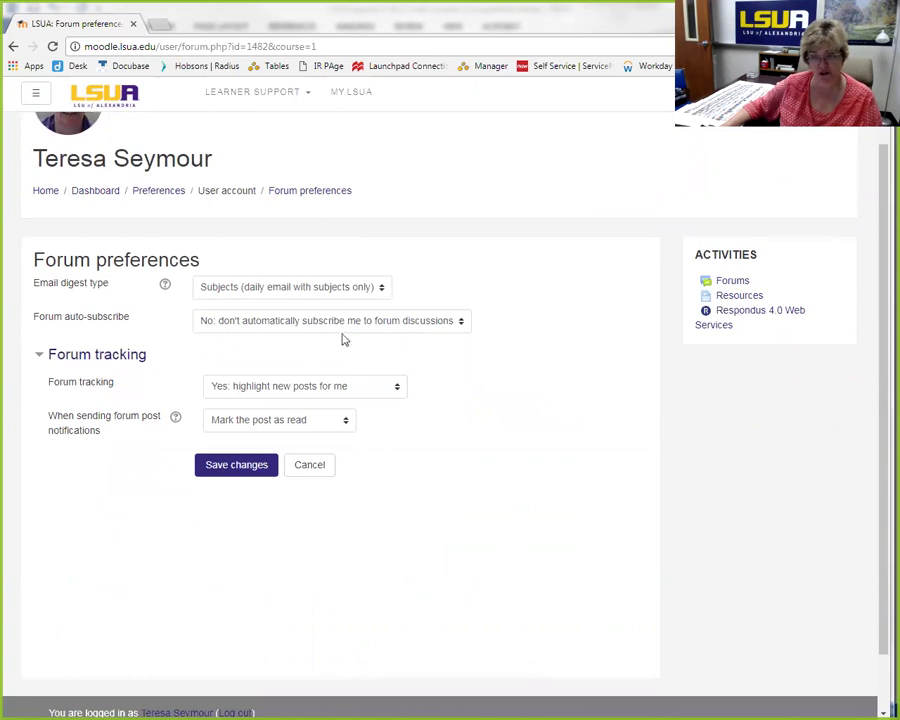
- Read the help for the Email digest type setting, close it, and return to the Teaching Online Course page
{"action": "left_click", "coordinate": [166, 288]}
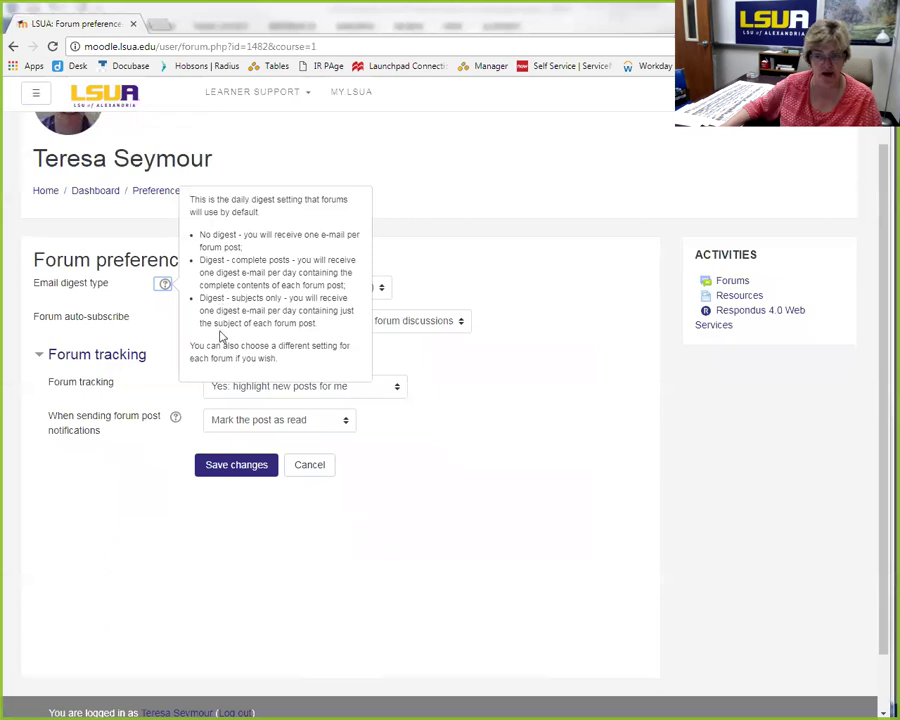
{"action": "left_click", "coordinate": [121, 301]}
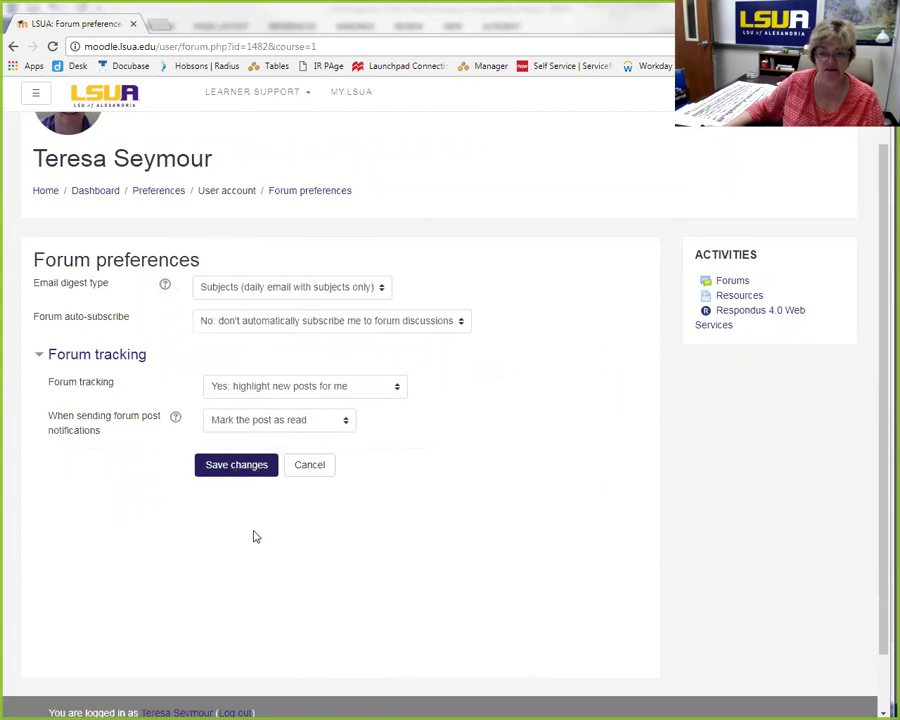
{"action": "scroll", "coordinate": [330, 260], "scroll_direction": "up", "scroll_amount": 1}
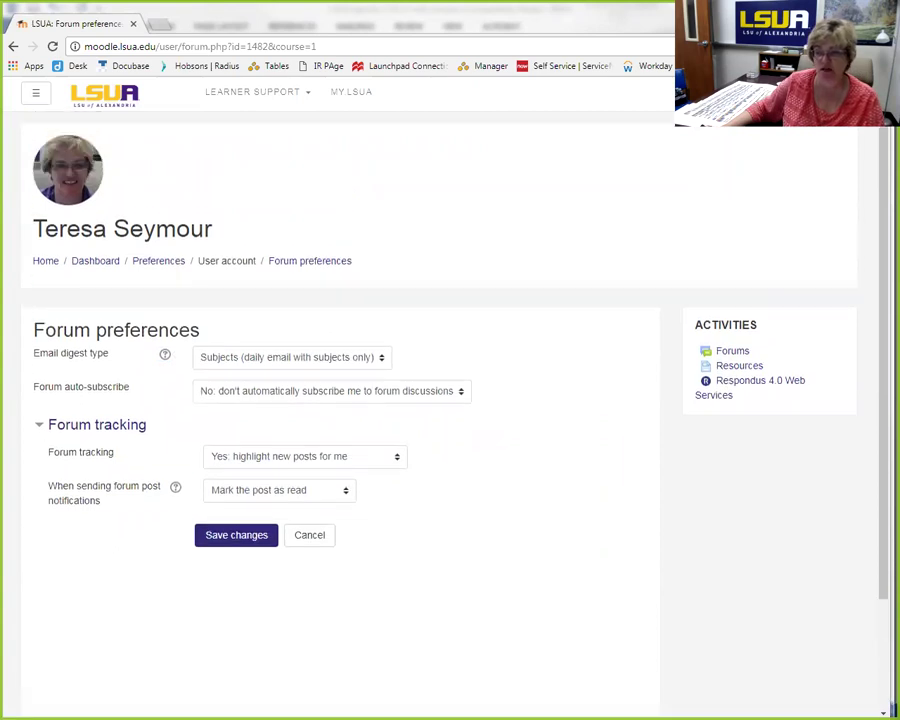
{"action": "left_click", "coordinate": [13, 46]}
{"action": "left_click", "coordinate": [13, 46]}
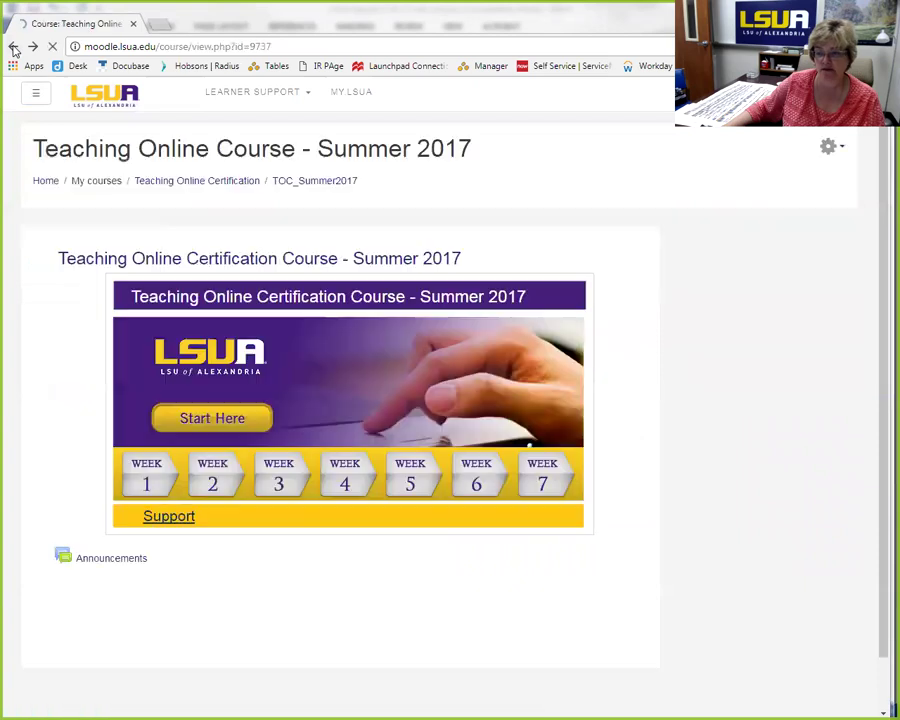
- Examine how the Getting Started, Week One and Week Two sections of the course are laid out, and return to the course banner
{"action": "scroll", "coordinate": [198, 293], "scroll_direction": "down", "scroll_amount": 1}
{"action": "scroll", "coordinate": [198, 293], "scroll_direction": "down", "scroll_amount": 3}
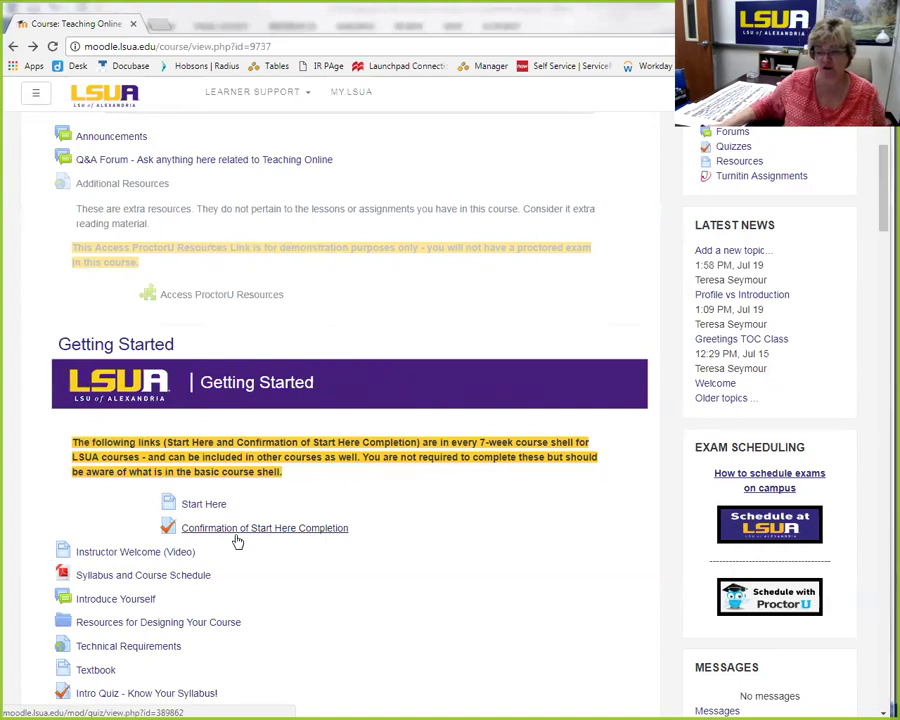
{"action": "scroll", "coordinate": [237, 541], "scroll_direction": "down", "scroll_amount": 5}
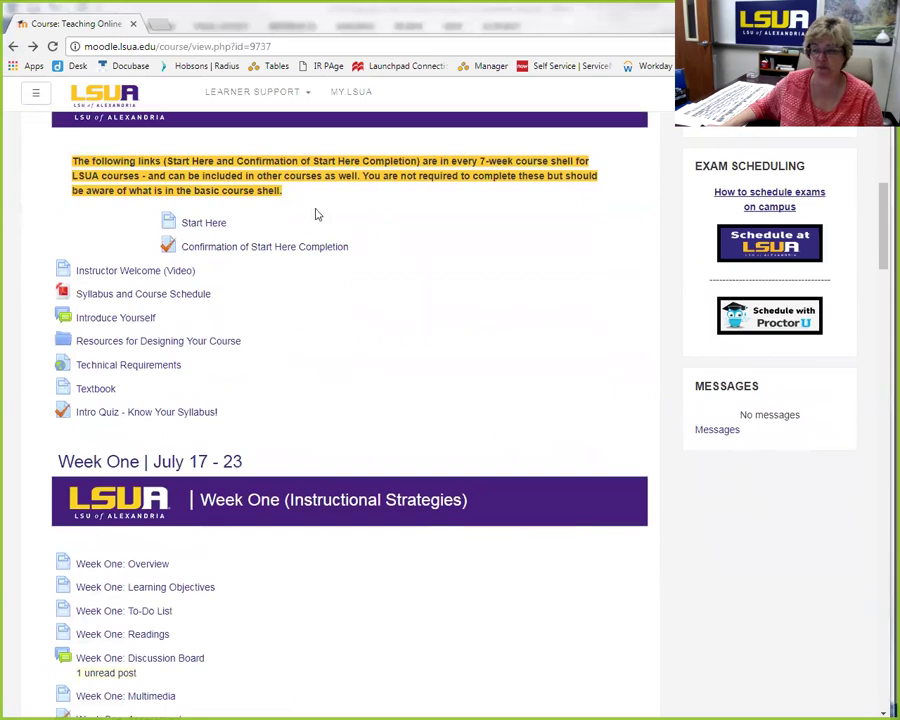
{"action": "scroll", "coordinate": [478, 522], "scroll_direction": "down", "scroll_amount": 3}
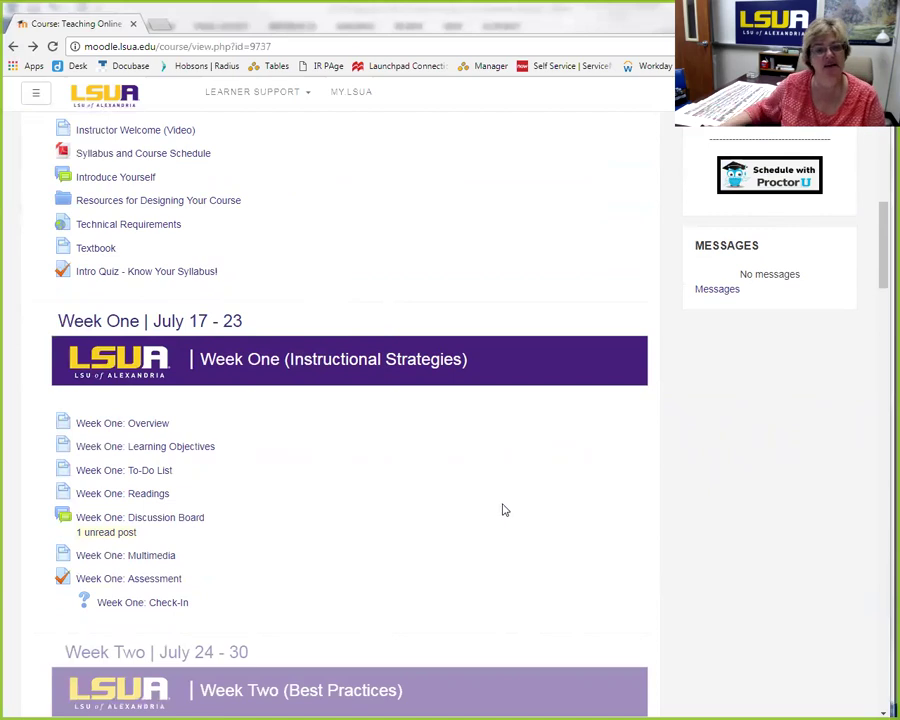
{"action": "scroll", "coordinate": [508, 510], "scroll_direction": "down", "scroll_amount": 2}
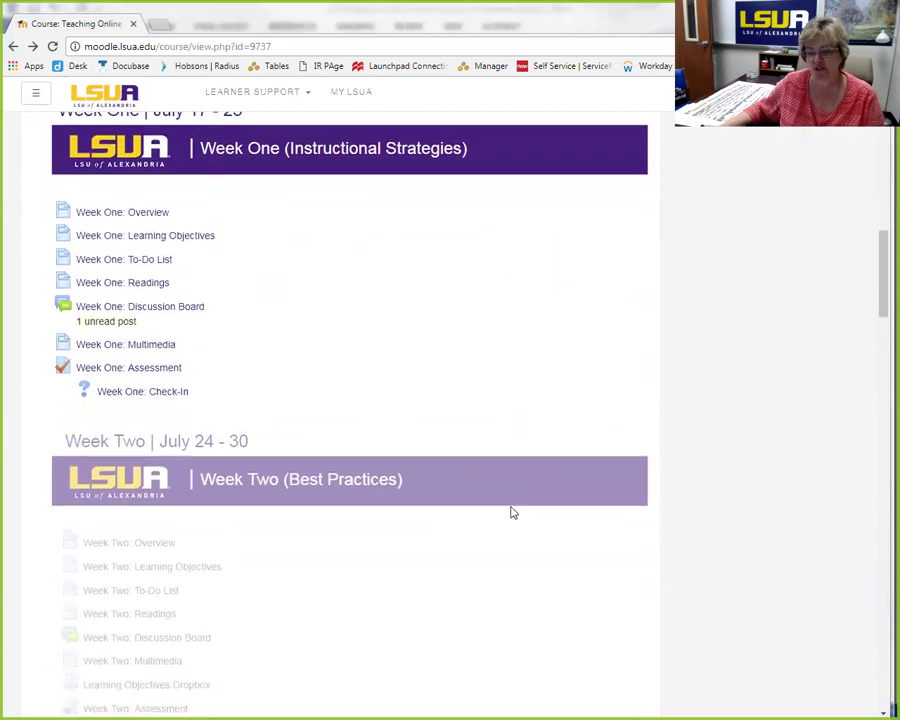
{"action": "scroll", "coordinate": [511, 513], "scroll_direction": "down", "scroll_amount": 1}
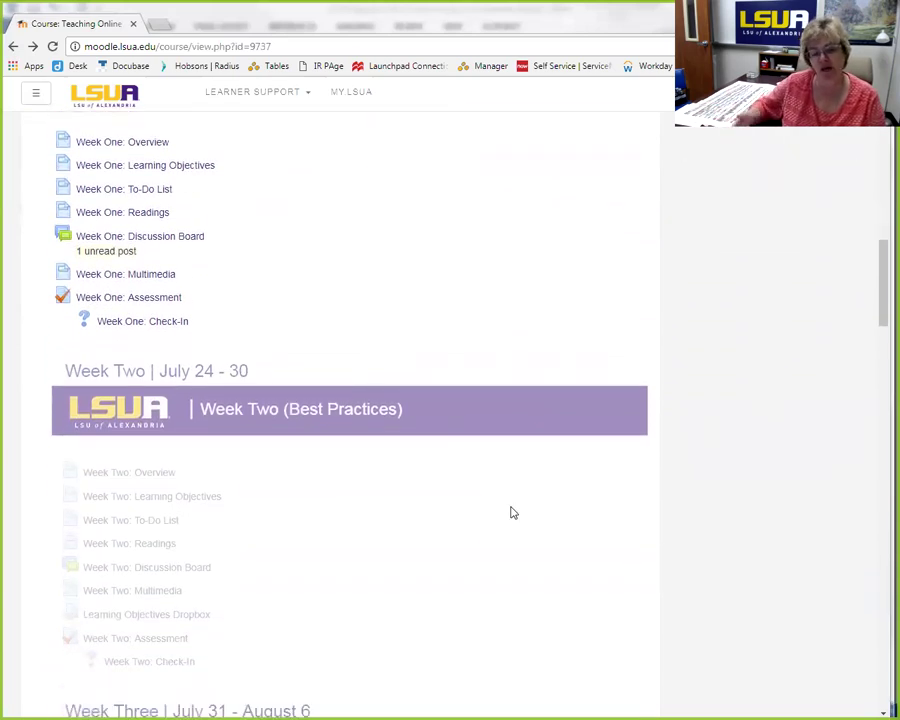
{"action": "scroll", "coordinate": [514, 462], "scroll_direction": "down", "scroll_amount": 1}
{"action": "scroll", "coordinate": [516, 463], "scroll_direction": "up", "scroll_amount": 2}
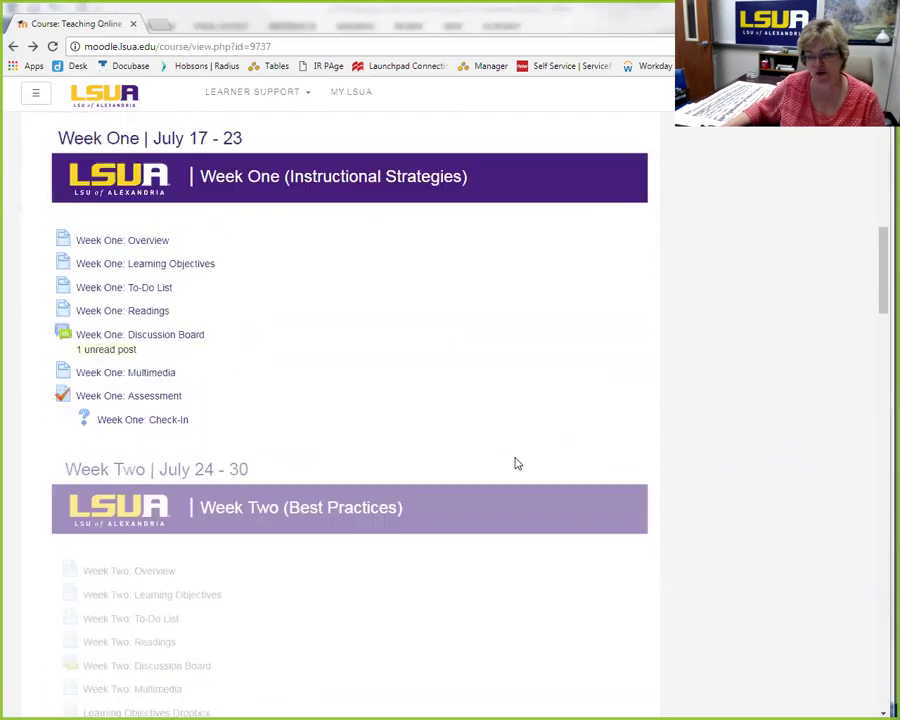
{"action": "scroll", "coordinate": [517, 463], "scroll_direction": "up", "scroll_amount": 3}
{"action": "scroll", "coordinate": [517, 463], "scroll_direction": "up", "scroll_amount": 2}
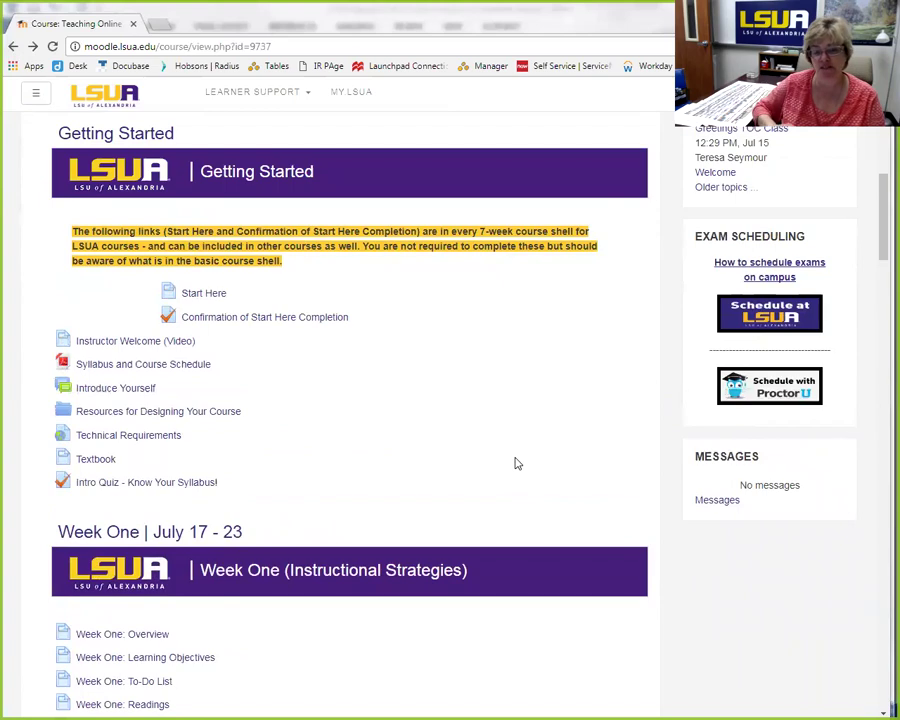
{"action": "scroll", "coordinate": [517, 463], "scroll_direction": "up", "scroll_amount": 4}
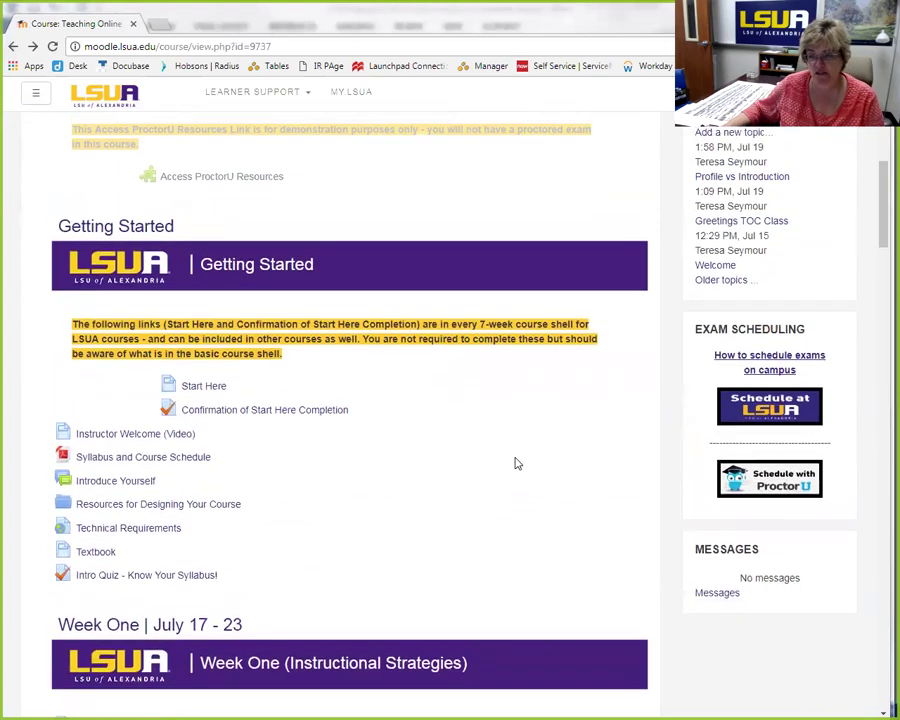
{"action": "scroll", "coordinate": [517, 463], "scroll_direction": "up", "scroll_amount": 3}
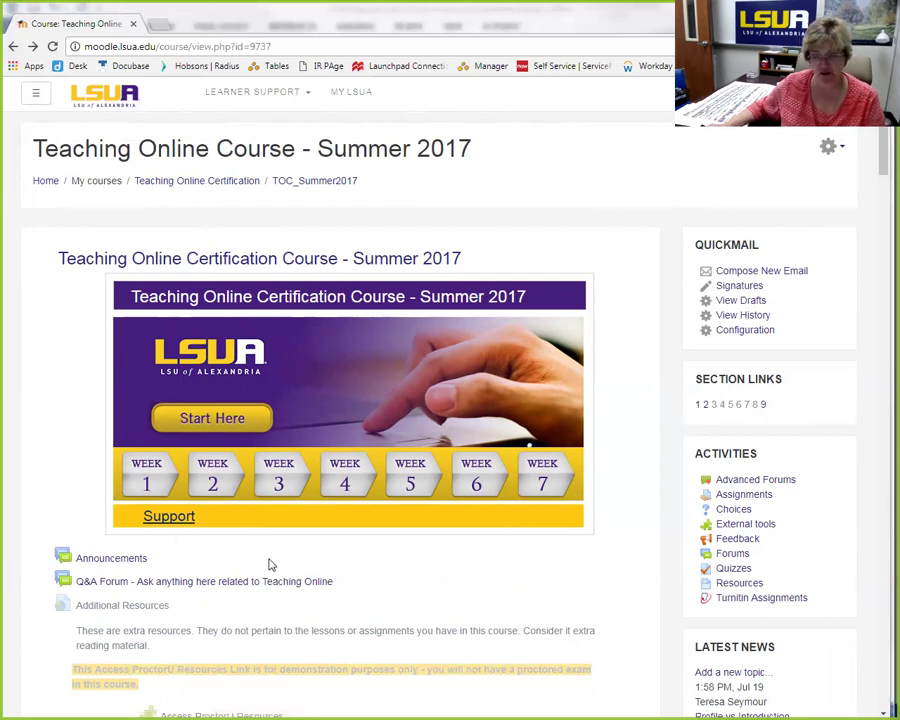
- Review the Announcements, Q&A Forum and Additional Resources items below the course banner and the links in Getting Started
{"action": "scroll", "coordinate": [268, 562], "scroll_direction": "down", "scroll_amount": 3}
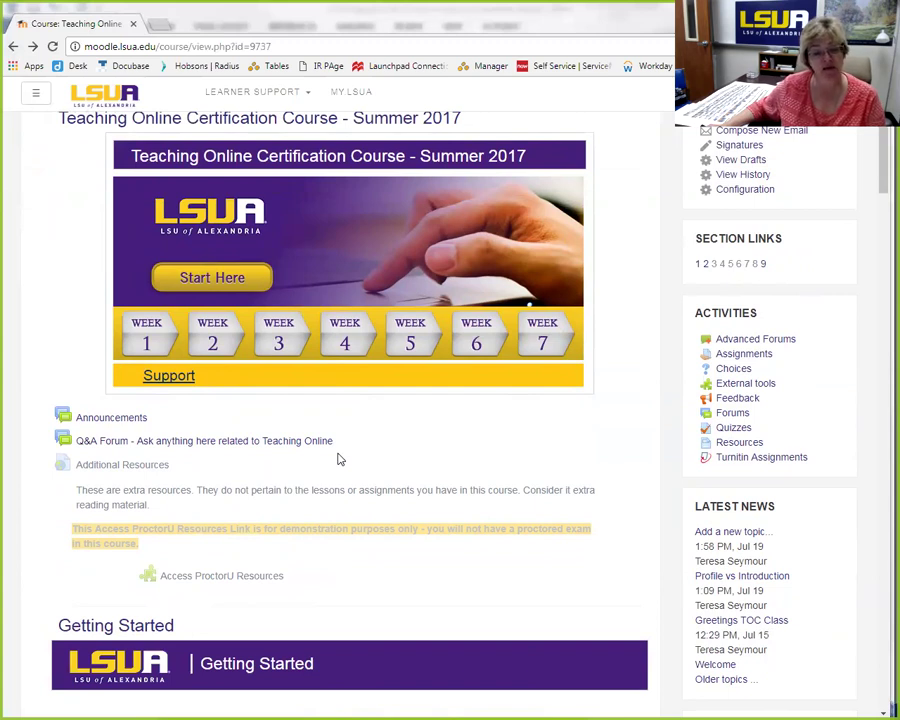
{"action": "scroll", "coordinate": [338, 459], "scroll_direction": "down", "scroll_amount": 1}
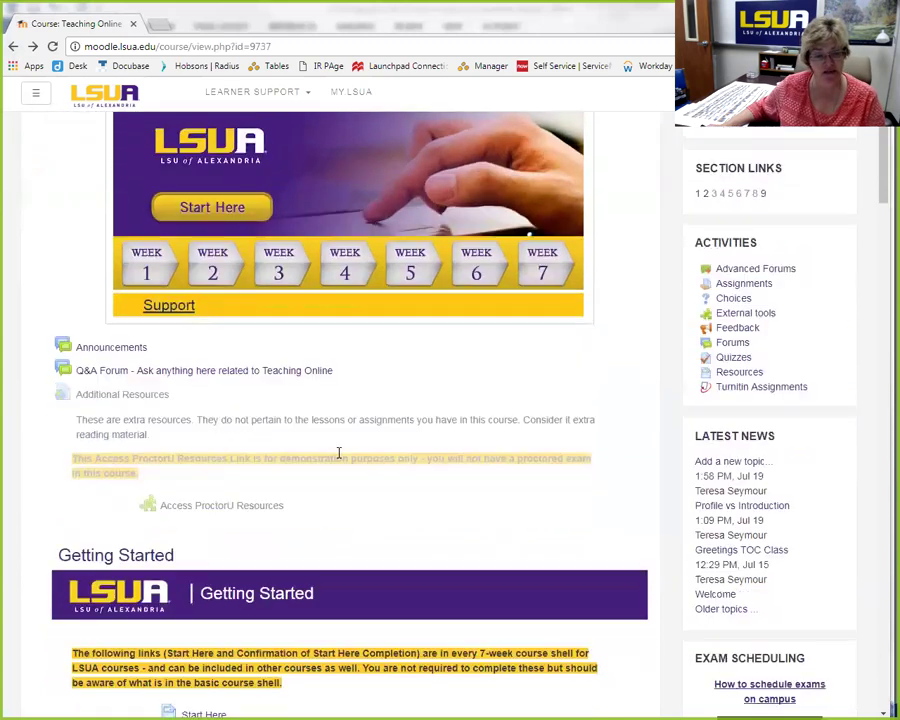
{"action": "scroll", "coordinate": [338, 453], "scroll_direction": "down", "scroll_amount": 1}
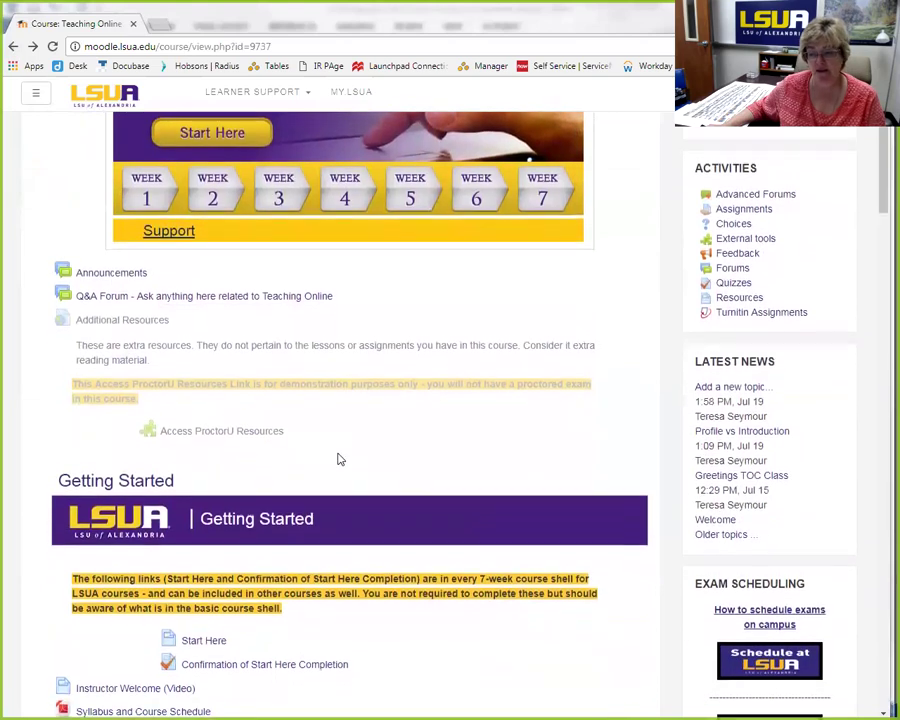
{"action": "scroll", "coordinate": [338, 453], "scroll_direction": "down", "scroll_amount": 2}
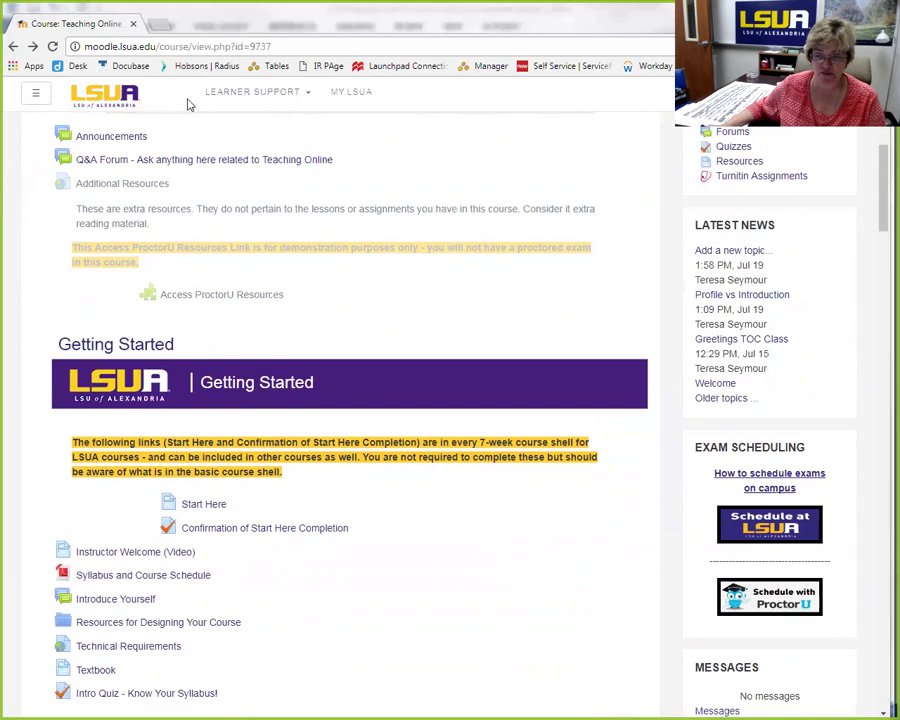
{"action": "scroll", "coordinate": [349, 355], "scroll_direction": "down", "scroll_amount": 3}
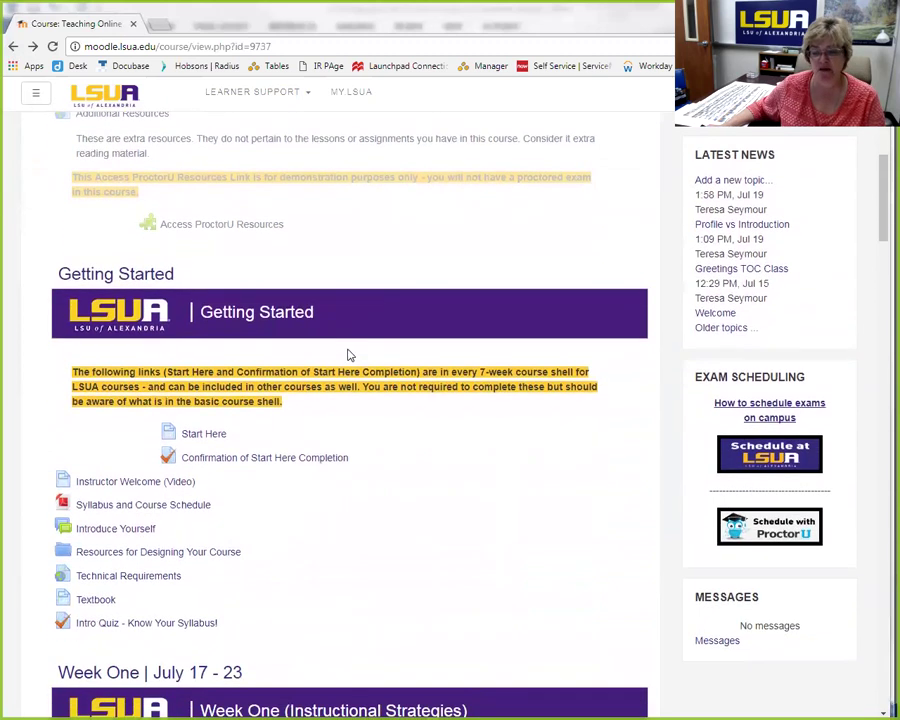